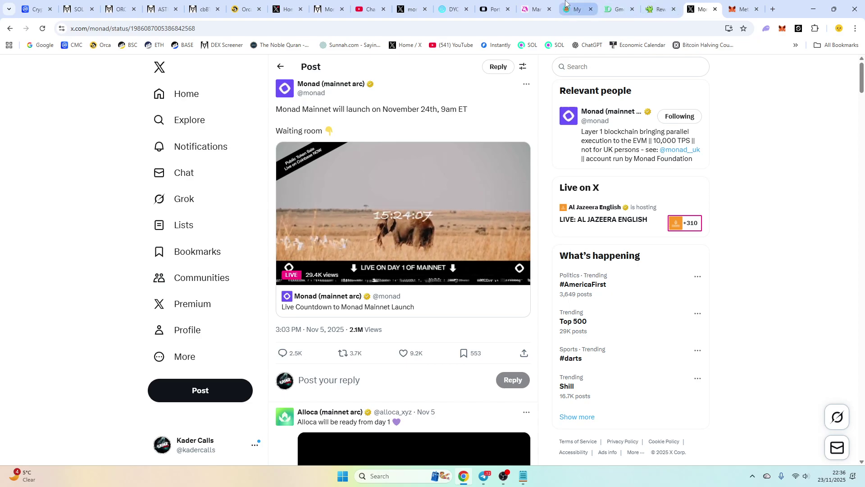
Step: Bring up the Gmonad price chart and pan it to show recent candles
mouse_move(567, 4)
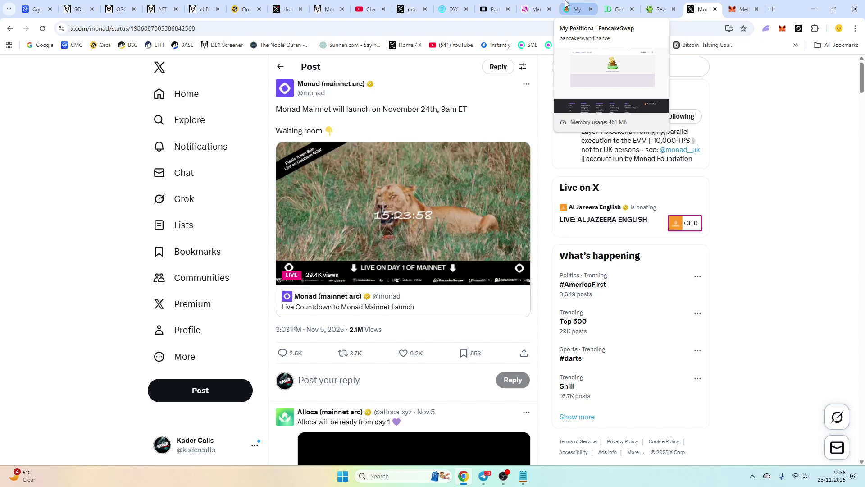
mouse_move(519, 2)
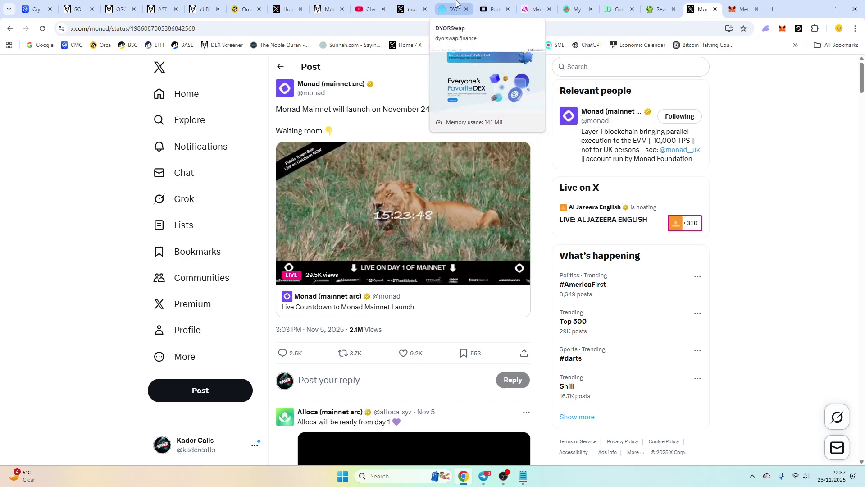
left_click(617, 9)
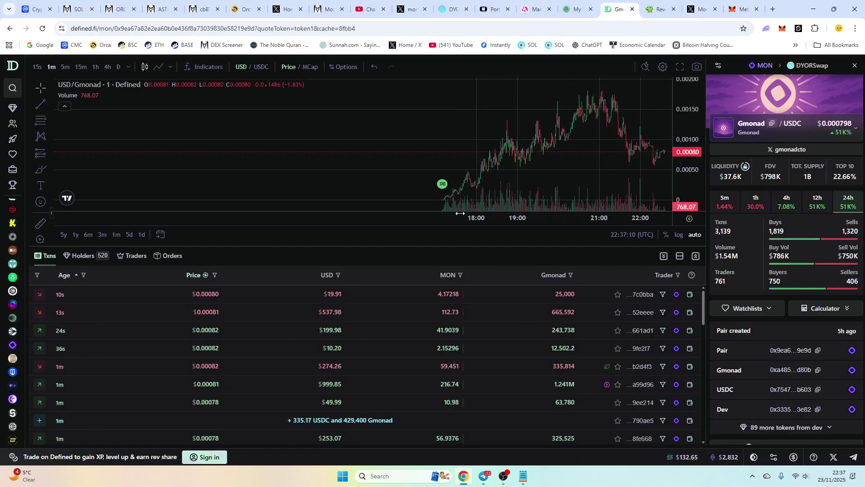
left_click_drag(590, 176, 473, 143)
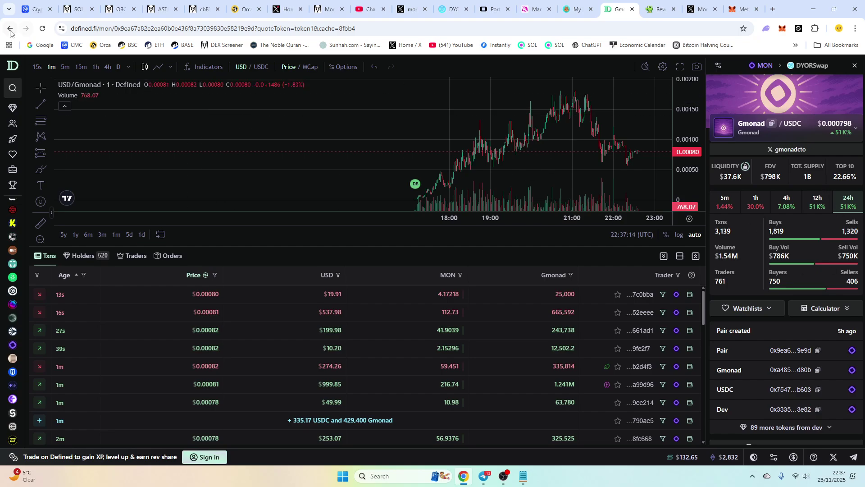
Step: Return to the Monad trending token list and scroll down through it
key("alt+Left")
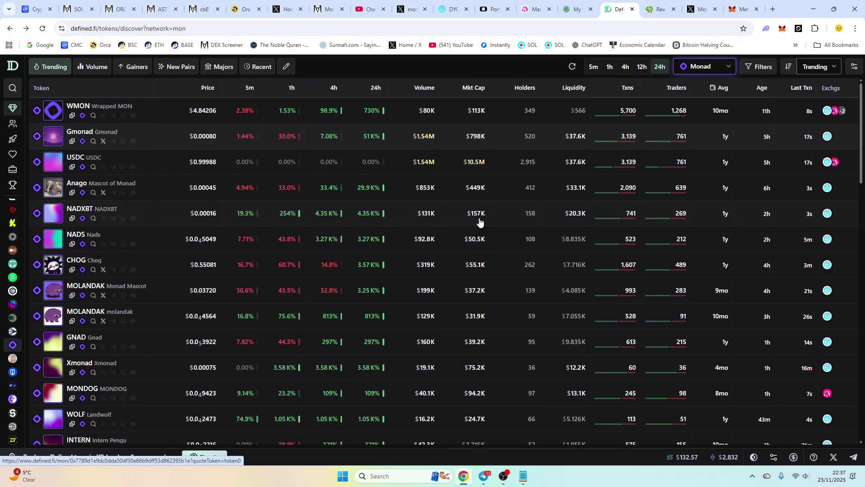
scroll(382, 215, "down", 3)
scroll(382, 214, "down", 15)
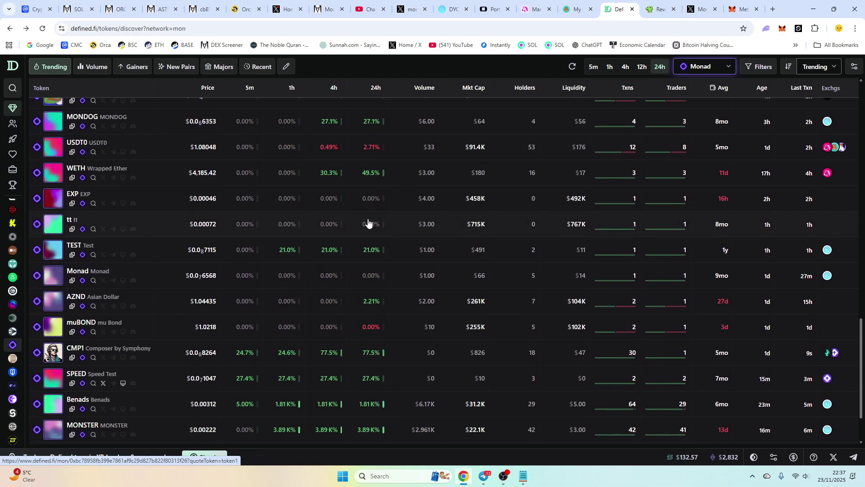
Step: Sort DEX Screener's Monad token rankings by volume, highest first, then bring up the Notepad RPC notes
left_click(337, 4)
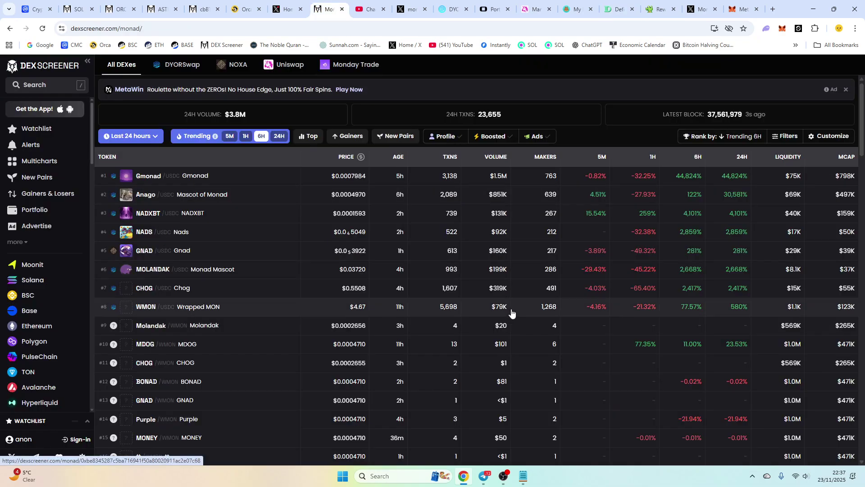
left_click(491, 156)
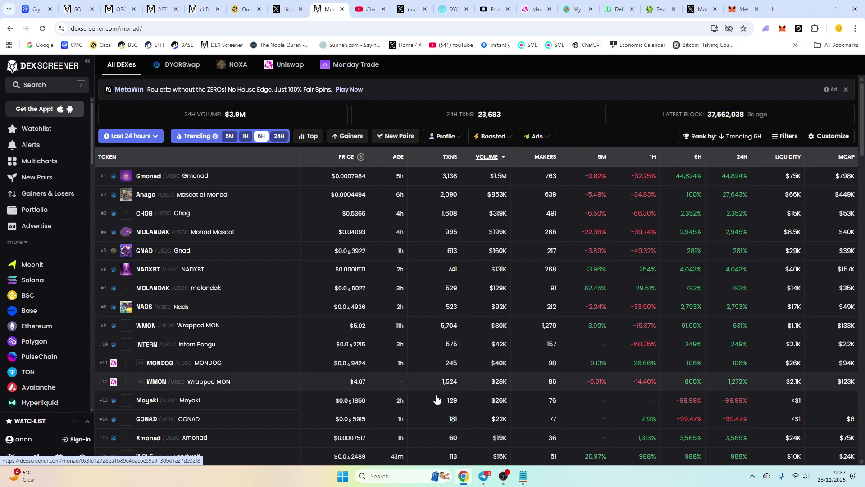
left_click(524, 476)
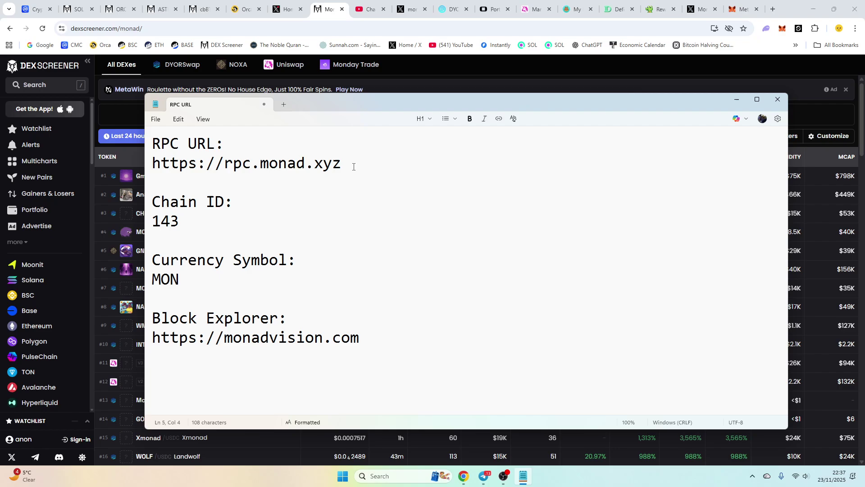
left_click_drag(353, 167, 152, 160)
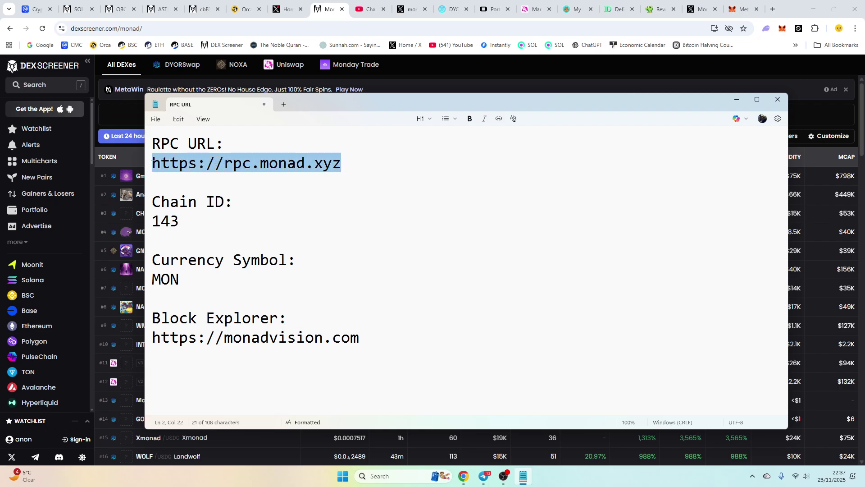
right_click(187, 168)
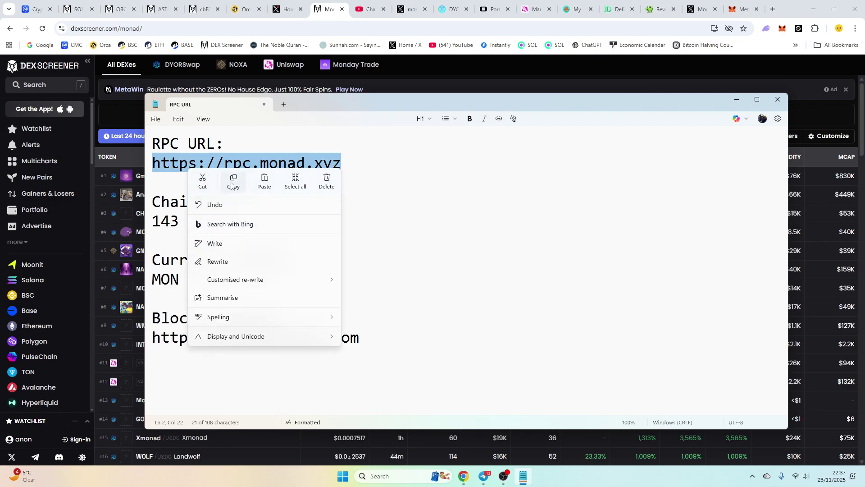
left_click(233, 183)
left_click(742, 4)
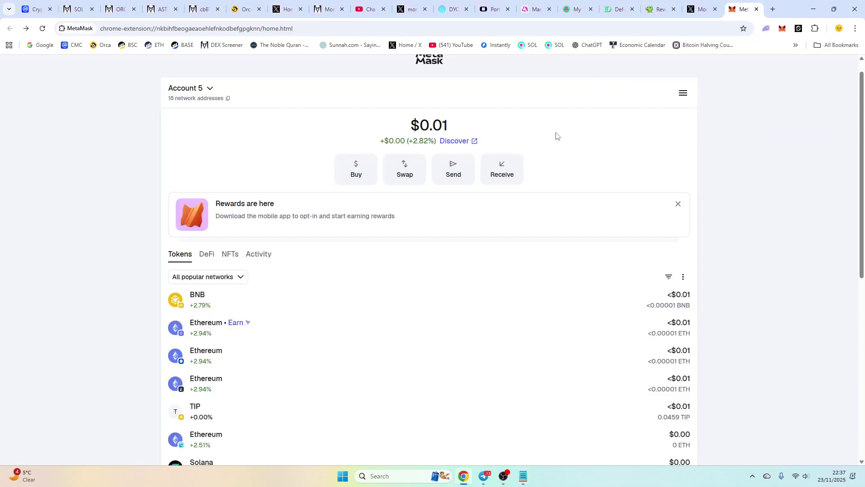
left_click(682, 93)
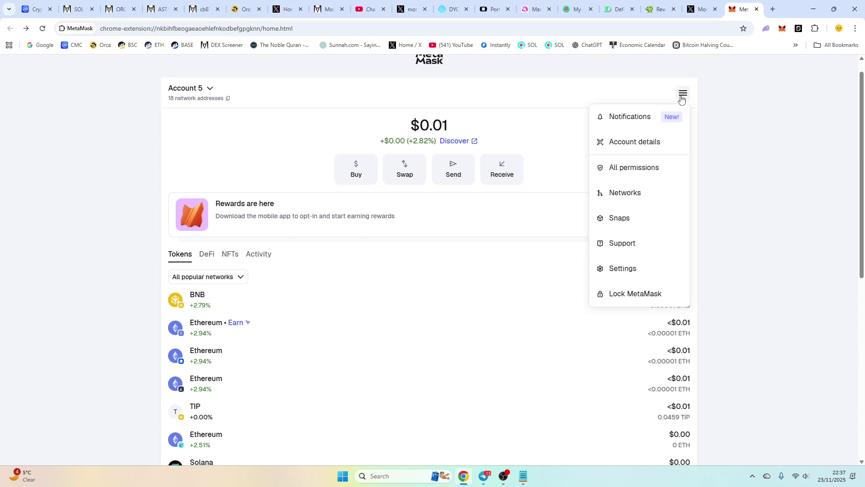
left_click(649, 193)
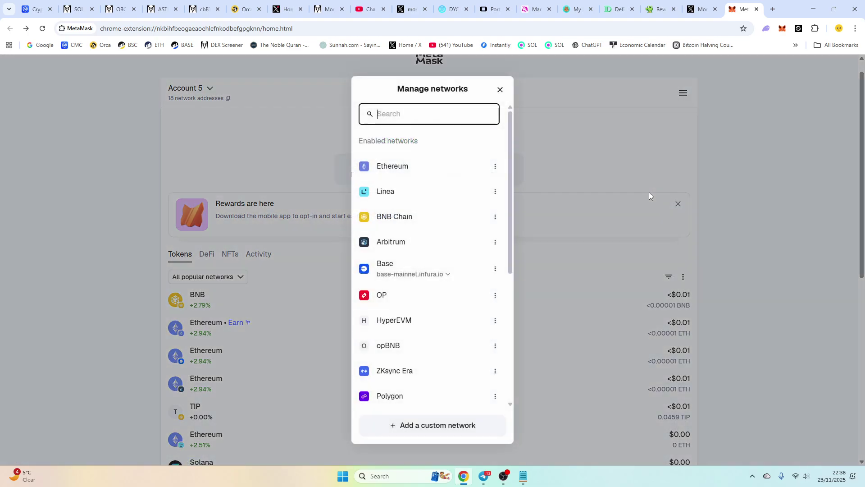
left_click(432, 433)
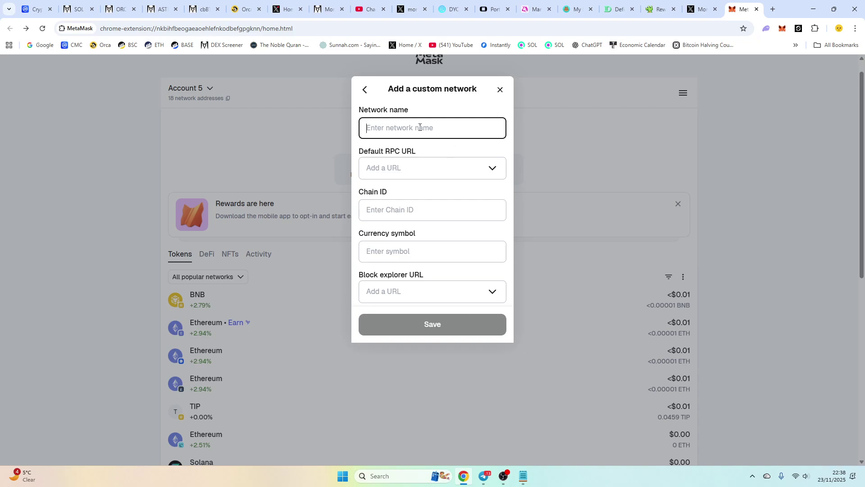
type("Monad")
left_click(446, 175)
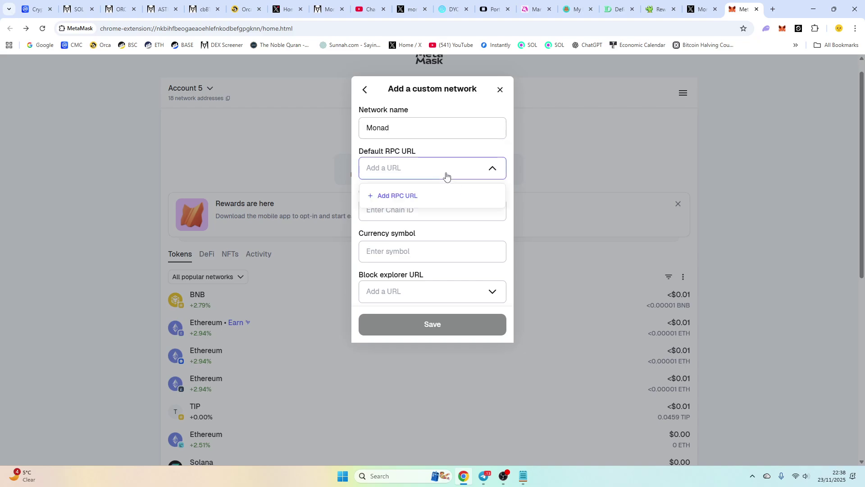
left_click(432, 191)
key("ctrl+v")
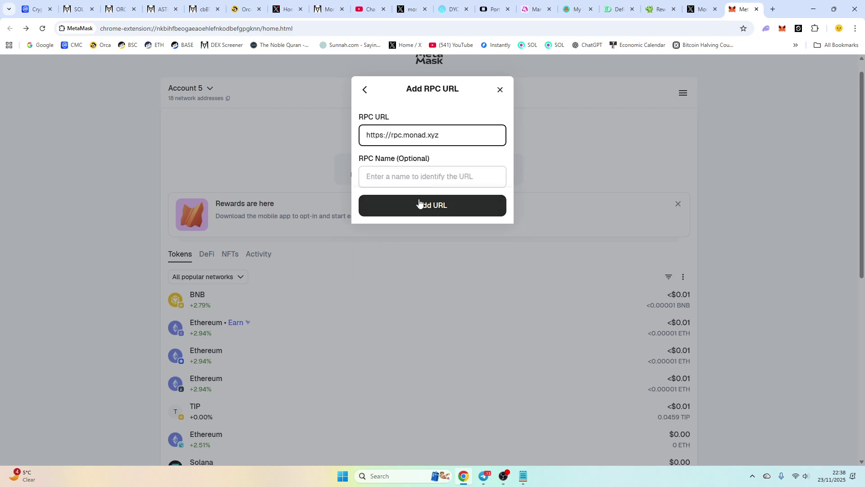
left_click(419, 205)
left_click(523, 476)
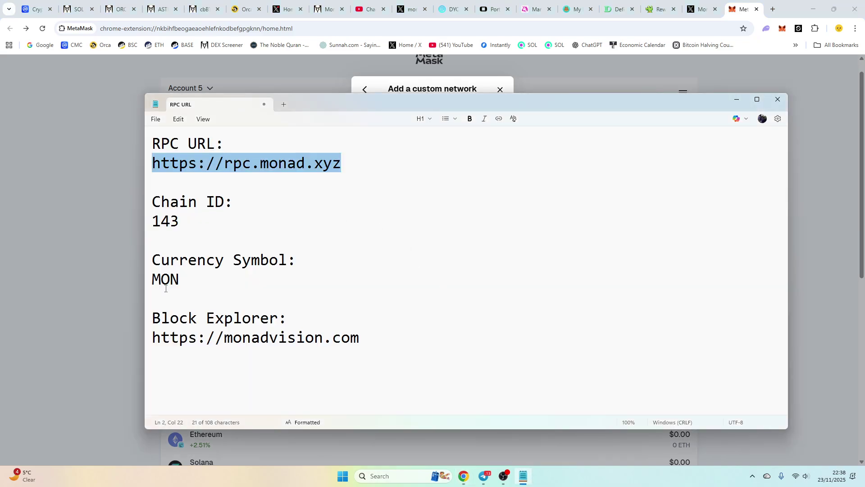
double_click(218, 337)
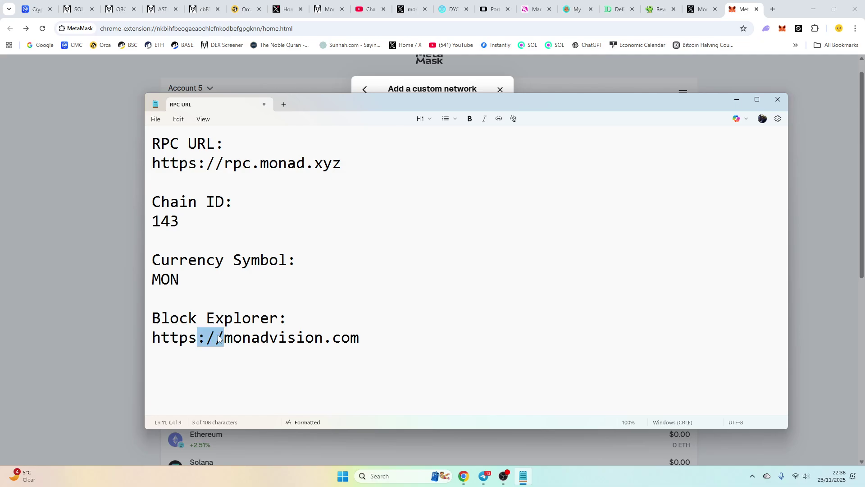
triple_click(218, 338)
right_click(218, 338)
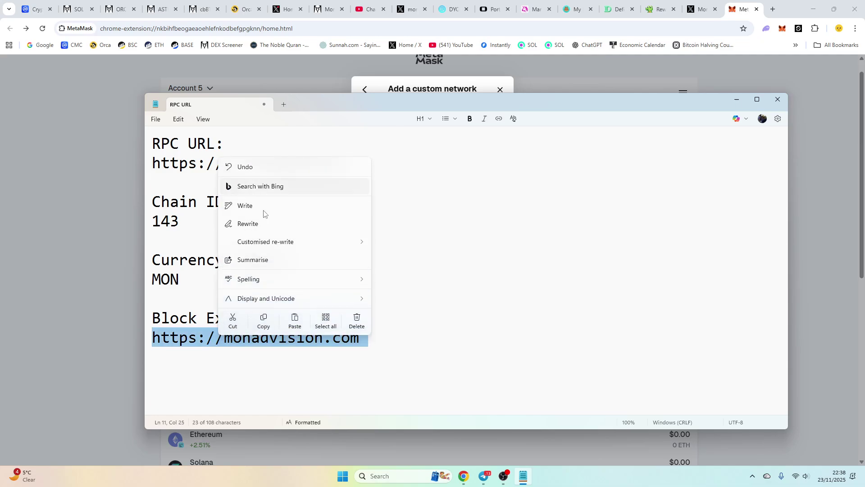
left_click(263, 320)
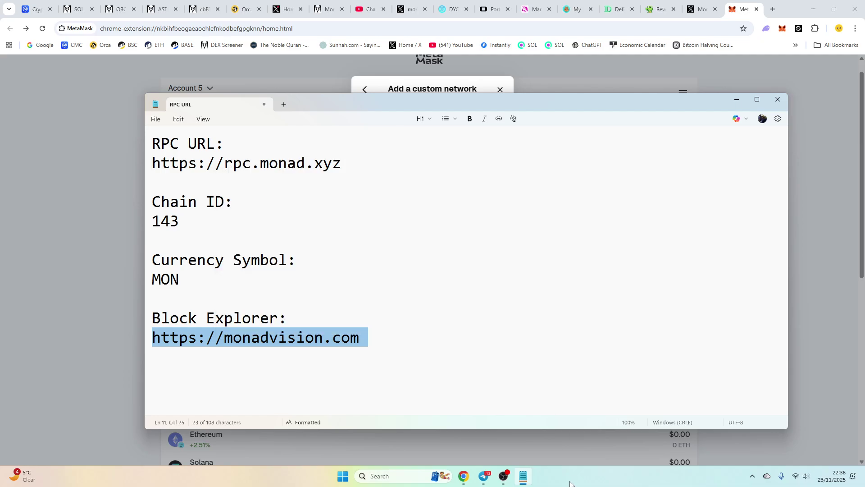
Step: Enter chain ID 143 and currency symbol MON in the Monad network form
left_click(439, 88)
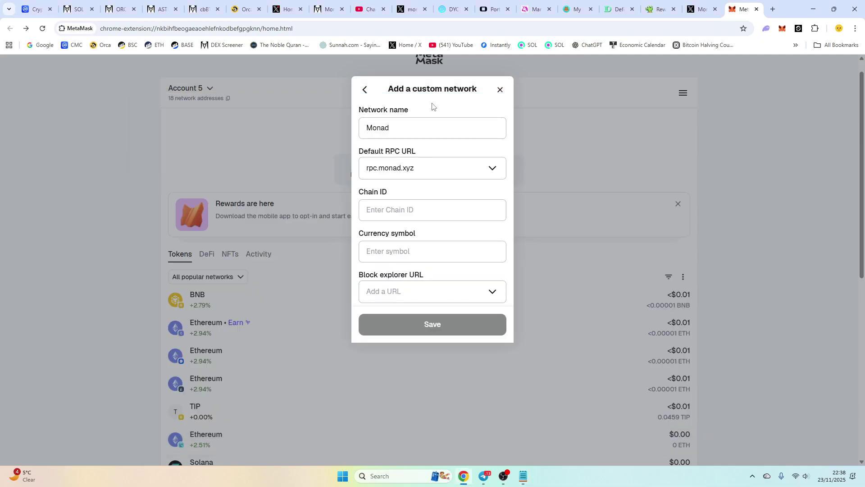
left_click(406, 214)
type("143")
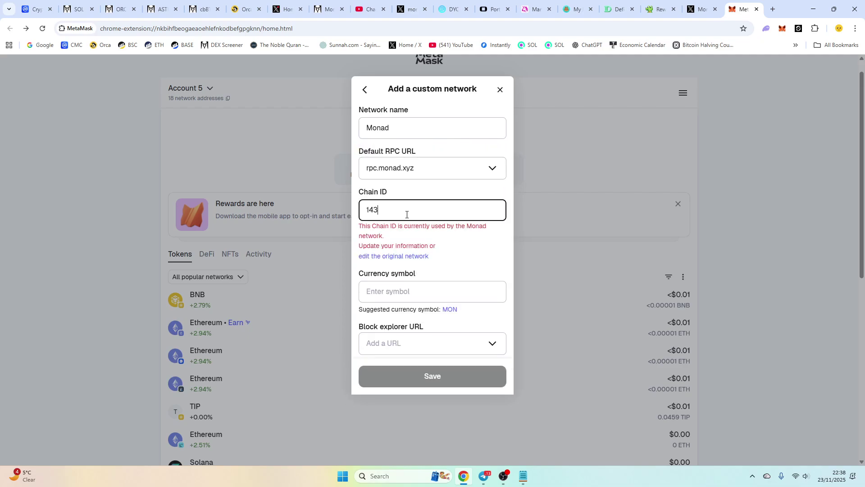
left_click(435, 289)
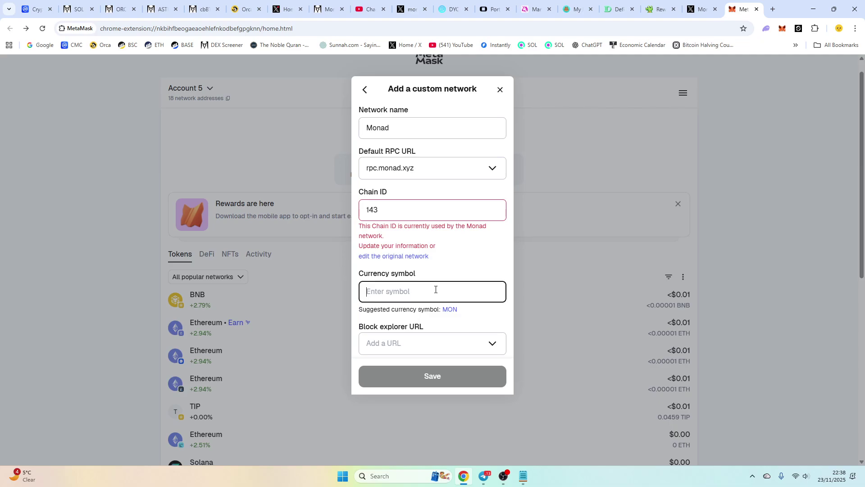
type("MON")
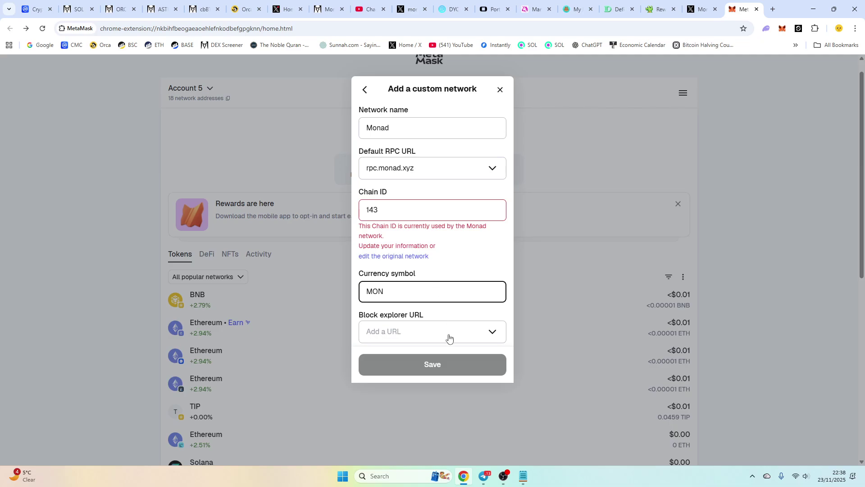
left_click(448, 335)
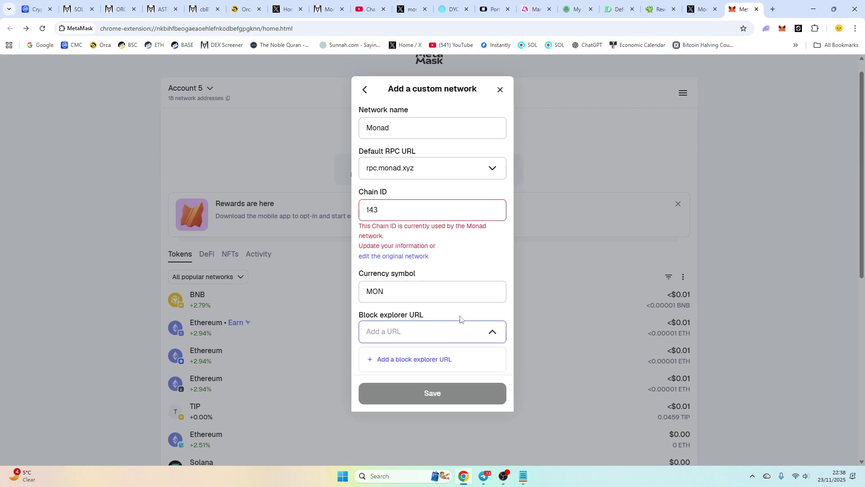
left_click(443, 361)
key("ctrl+v")
left_click(442, 157)
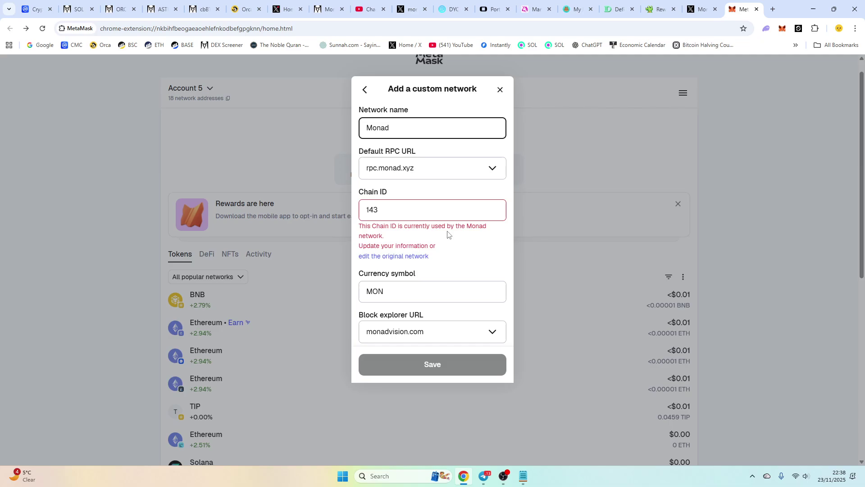
left_click(500, 91)
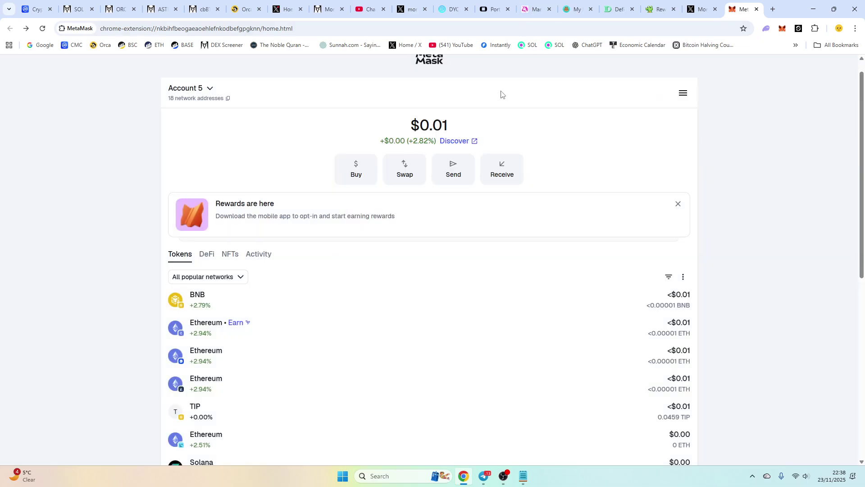
Step: Switch MetaMask to the other wallet account
left_click(220, 279)
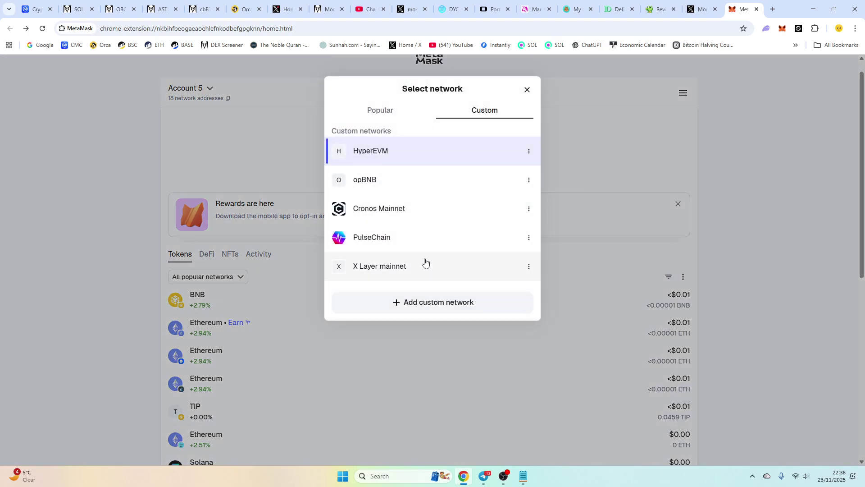
left_click(781, 28)
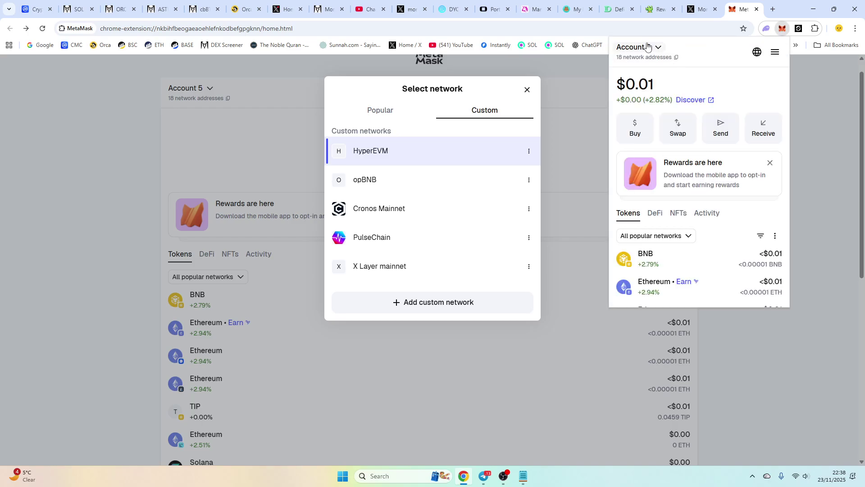
left_click(648, 47)
left_click(668, 224)
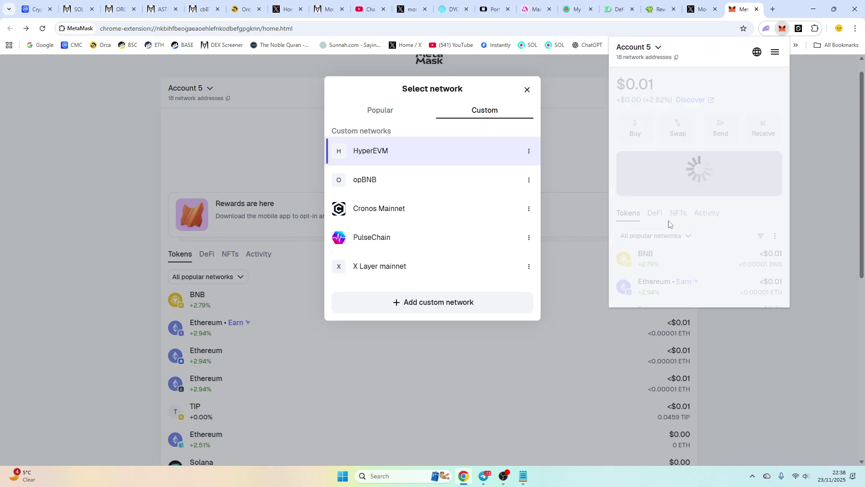
left_click(203, 280)
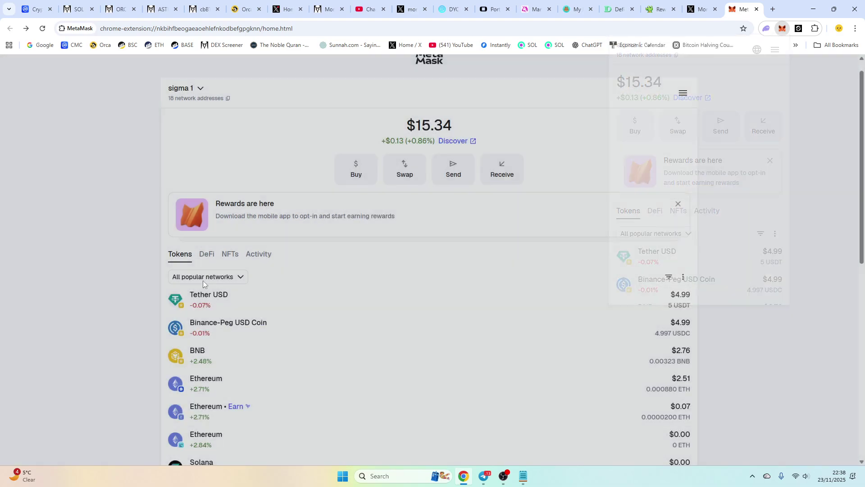
Step: Switch the wallet to the Monad network from the popular networks list
left_click(203, 280)
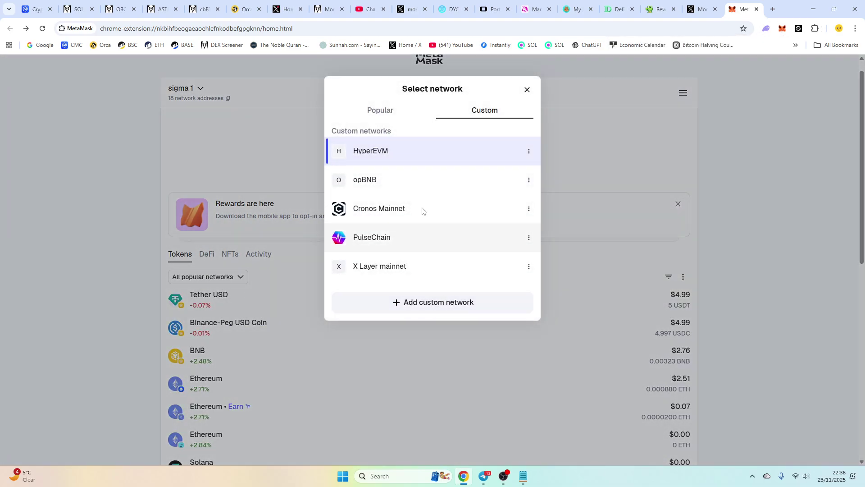
left_click(385, 113)
scroll(409, 275, "down", 3)
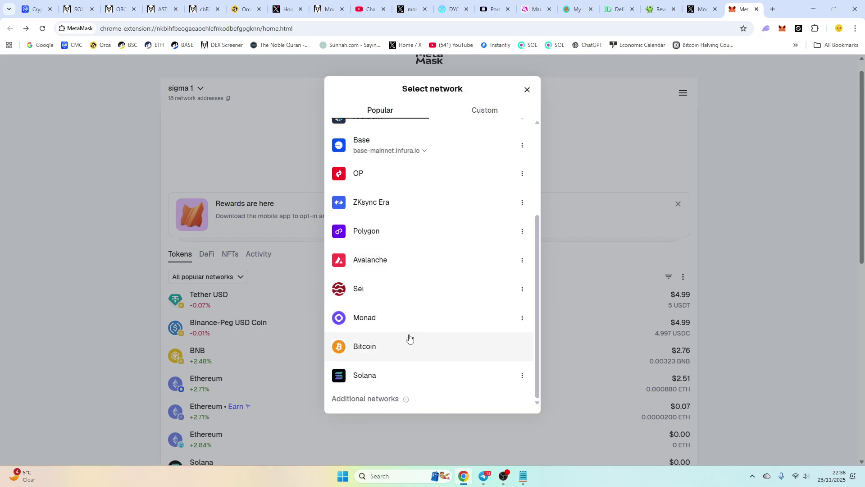
left_click(391, 317)
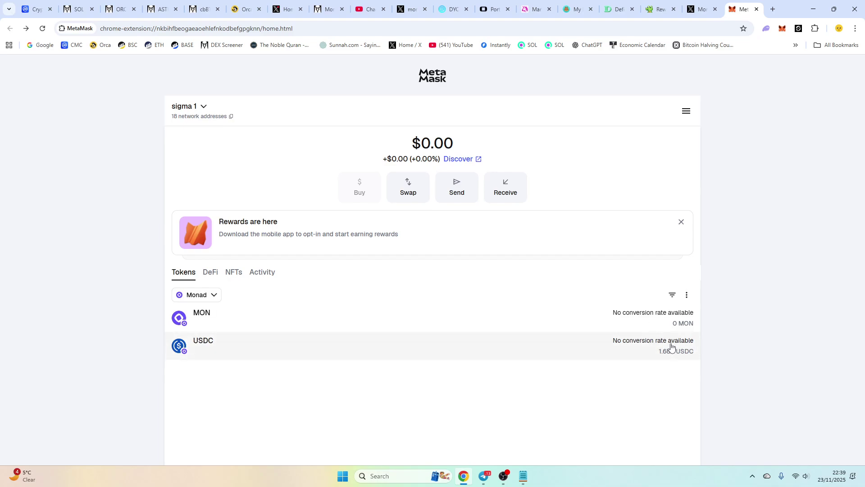
Step: In Portal Bridge, choose USDC on Solana as the token to send
left_click(493, 5)
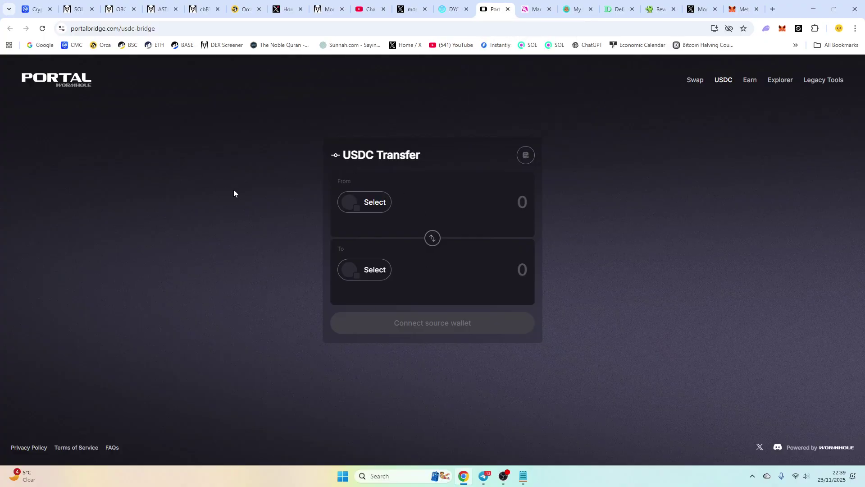
left_click(375, 209)
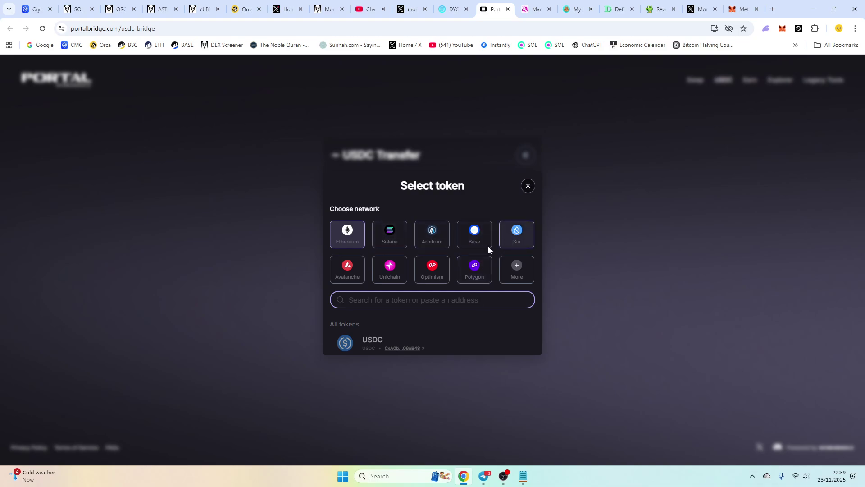
left_click(391, 242)
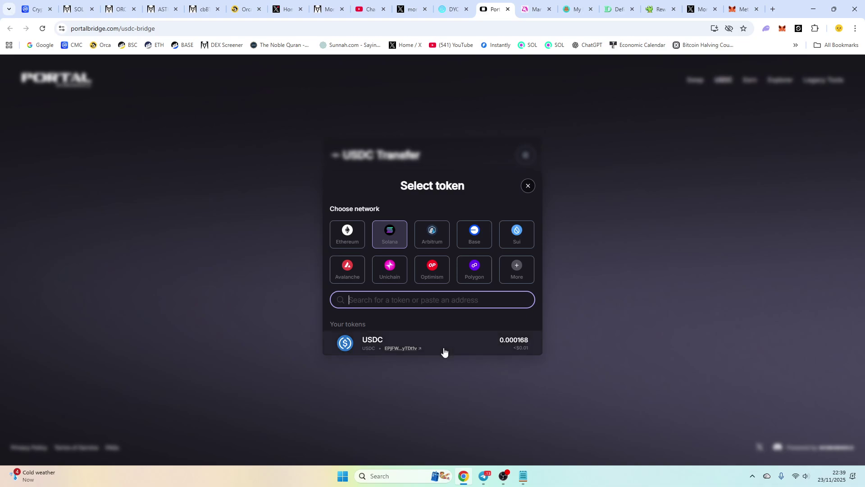
left_click(444, 347)
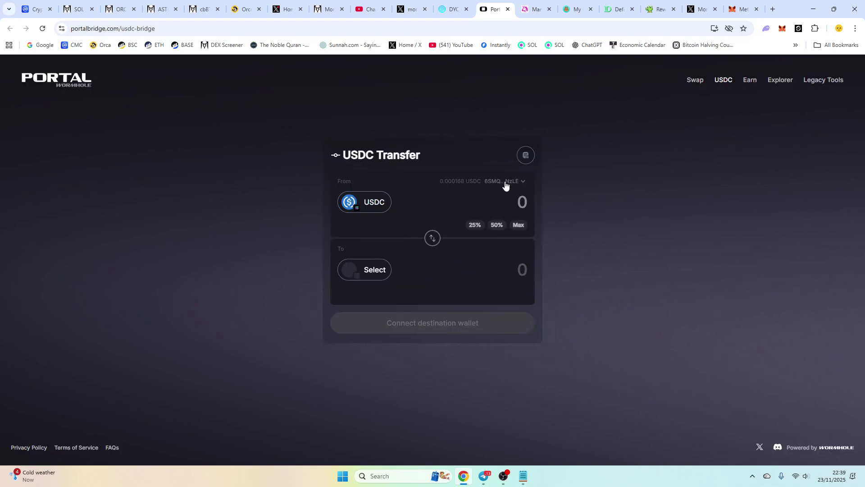
Step: Set USDC on Monad as the token to receive and review the destination wallet options
left_click(384, 275)
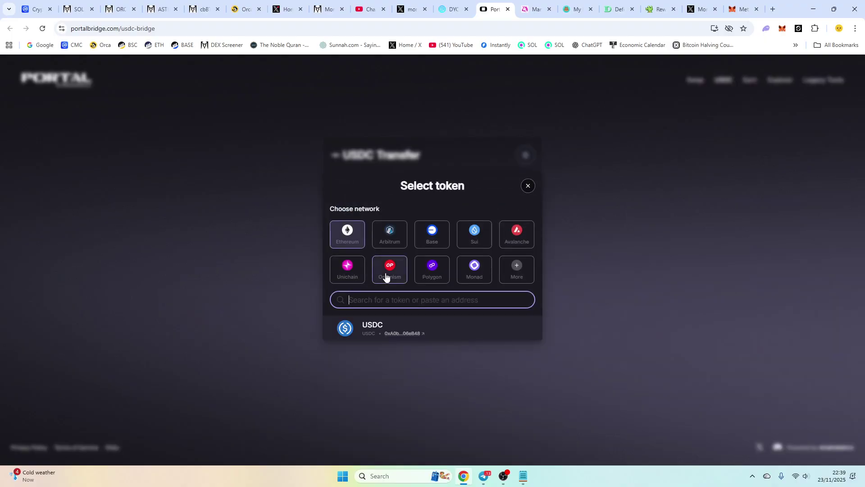
left_click(473, 272)
left_click(451, 334)
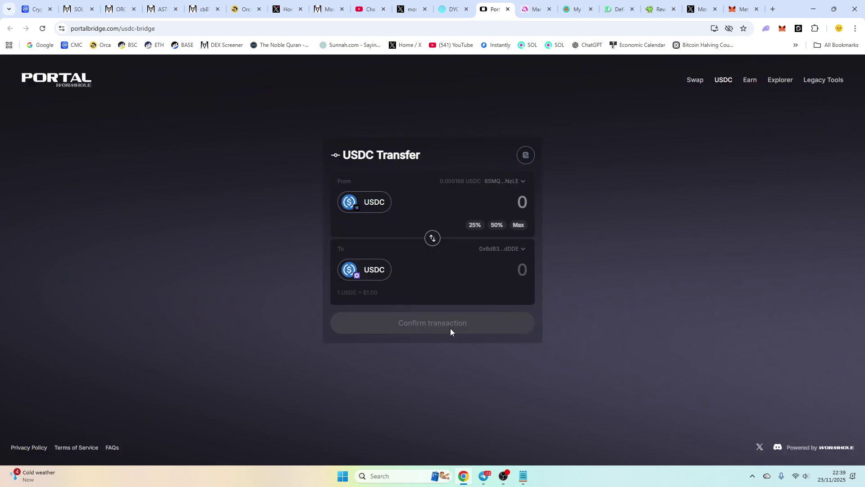
left_click(509, 249)
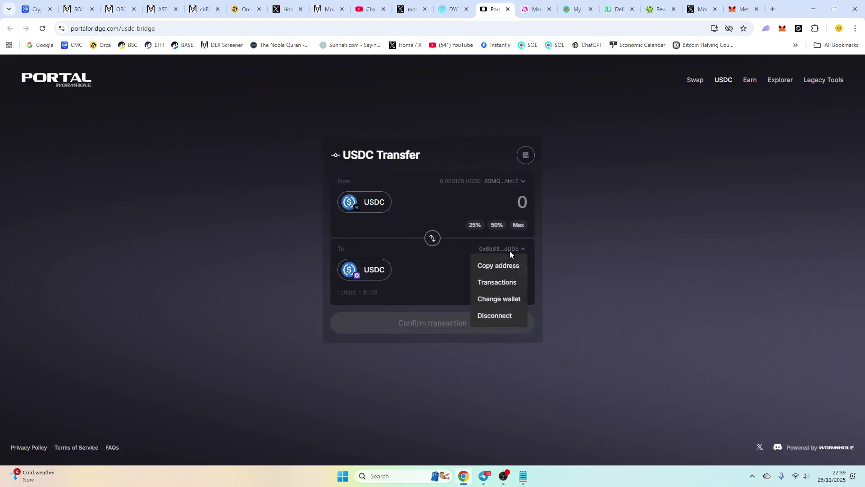
left_click(714, 182)
left_click(500, 209)
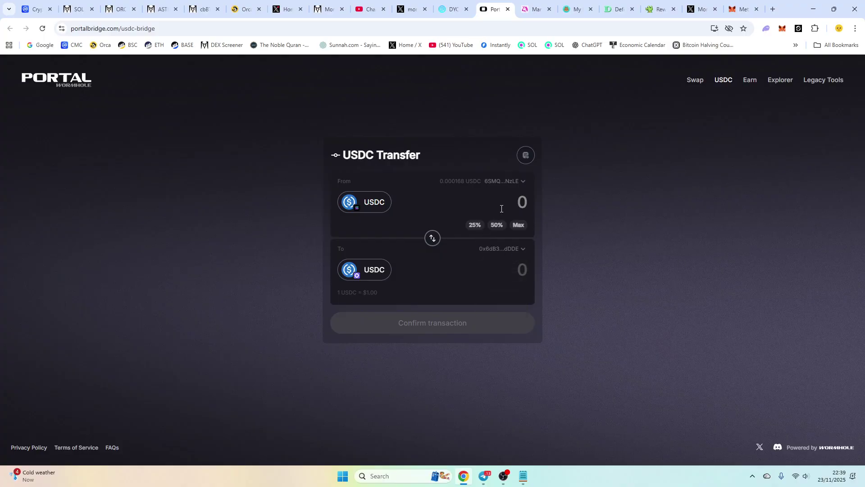
Step: Enter 5 USDC as the transfer amount and open MetaMask to check Monad balances
type("5")
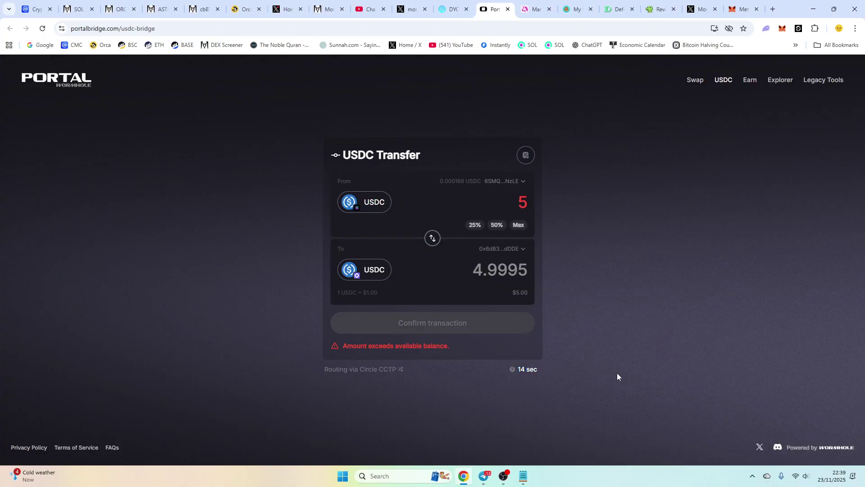
left_click(783, 29)
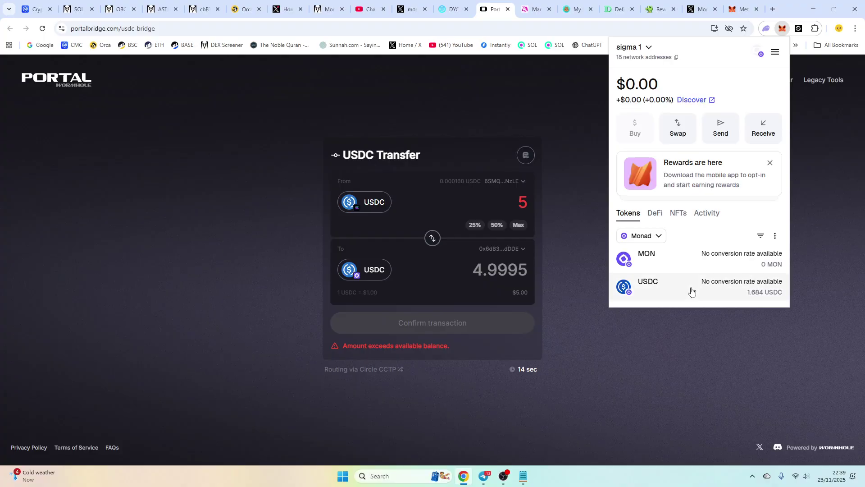
Step: Set up a DYORSwap swap paying the full 1.684471 USDC balance for MON
left_click(452, 9)
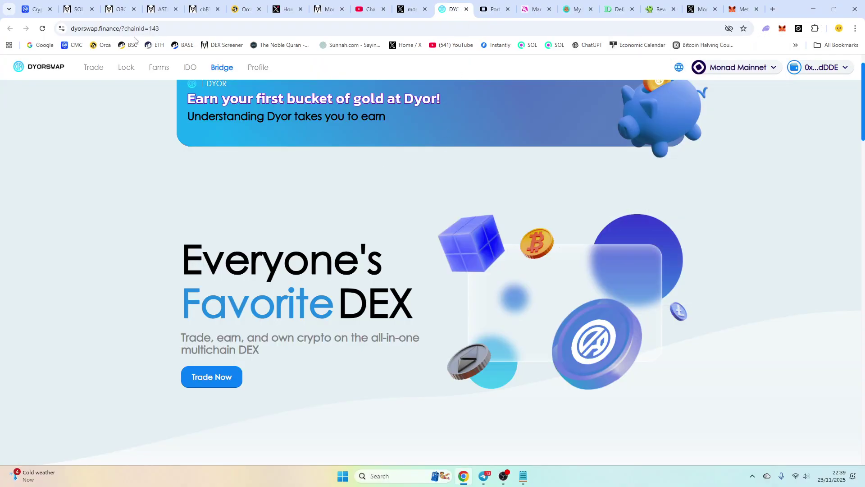
mouse_move(95, 67)
left_click(100, 92)
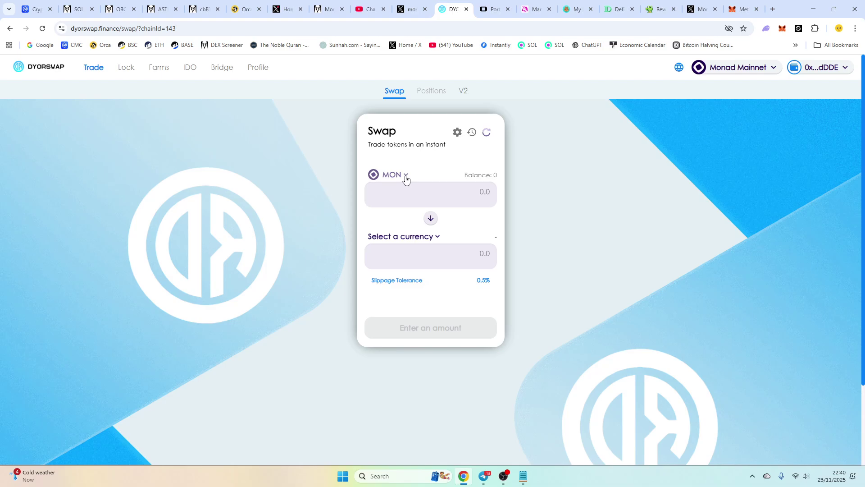
left_click(406, 177)
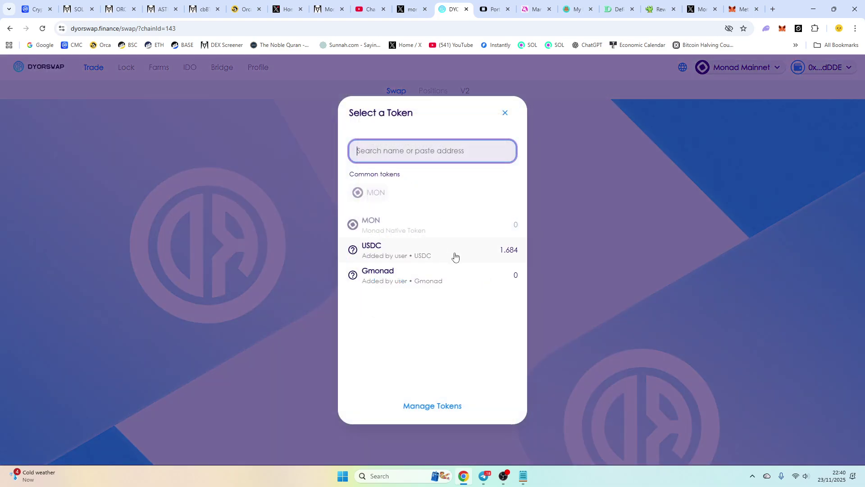
left_click(455, 255)
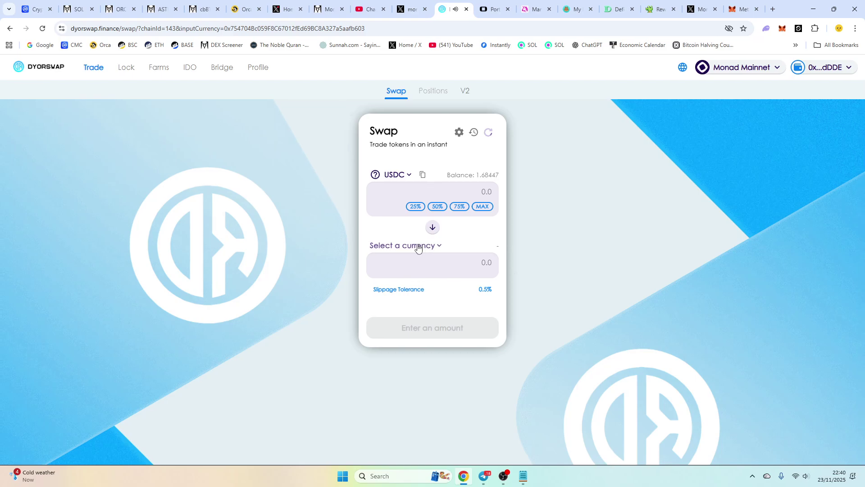
left_click(418, 246)
left_click(448, 228)
left_click(483, 207)
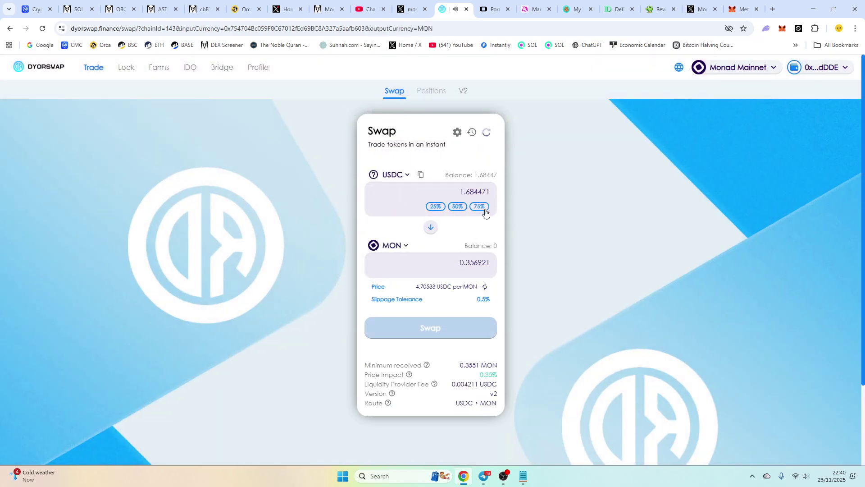
Step: Request USDC spending approval, then reject it in MetaMask and dismiss the error
left_click(397, 319)
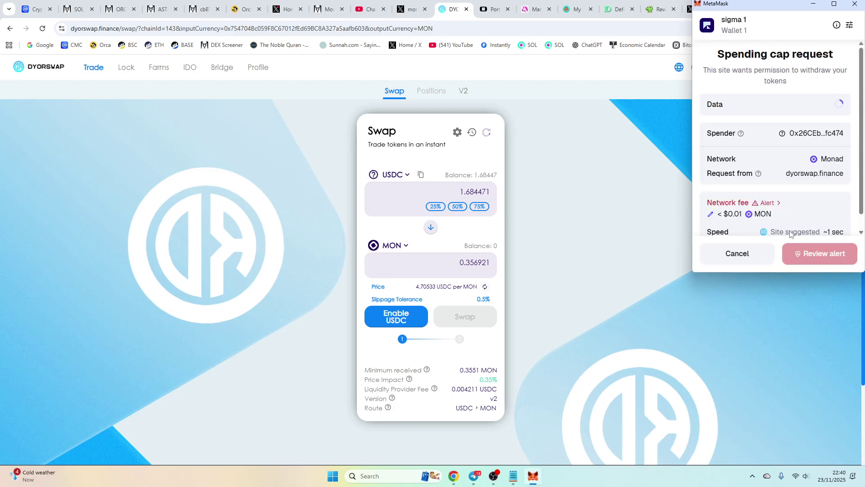
left_click(744, 262)
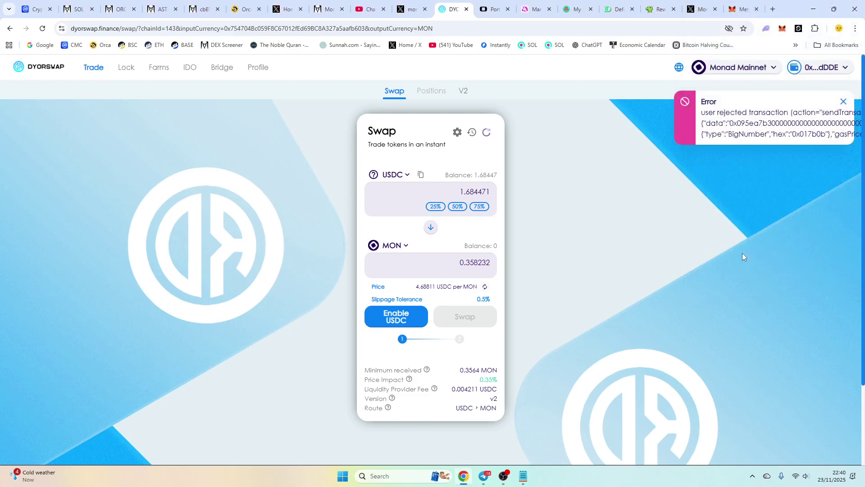
left_click(843, 102)
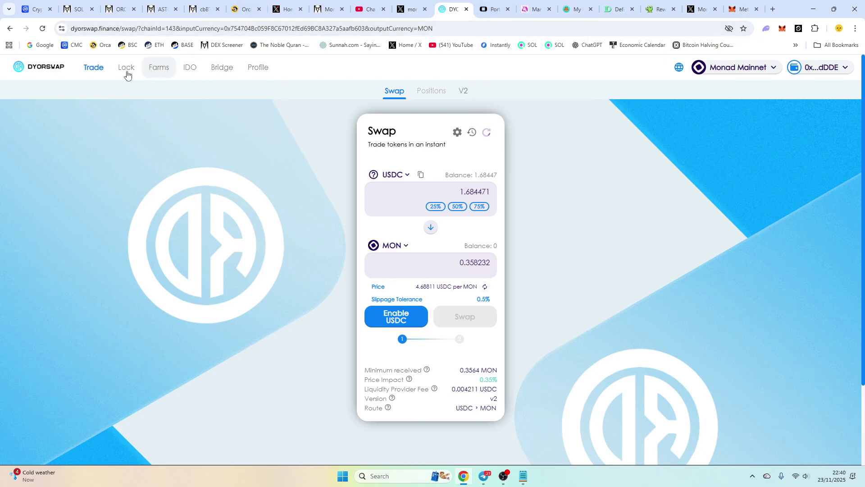
Step: View DYORSwap's V2 liquidity page showing no liquidity, glance at X's monad search, and return to DYORSwap
left_click(465, 93)
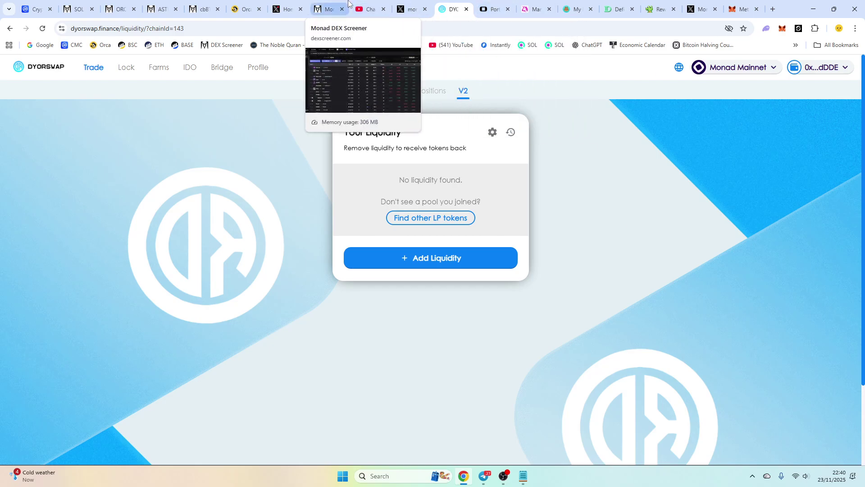
left_click(415, 6)
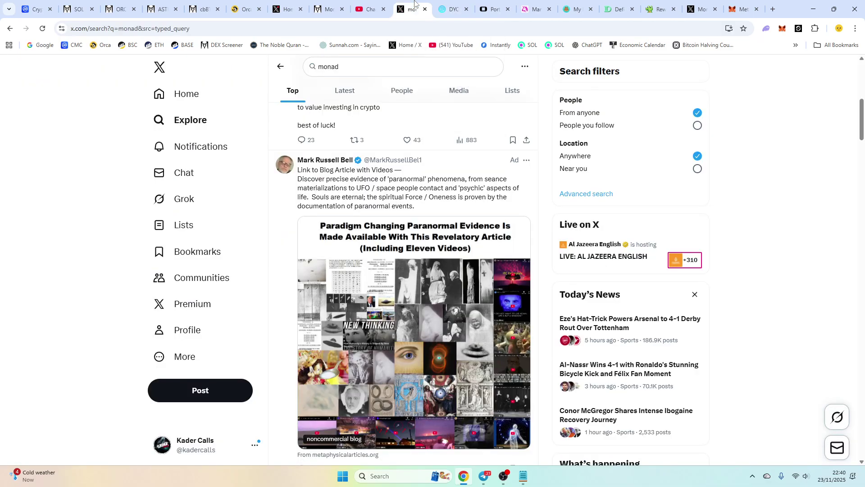
left_click(454, 4)
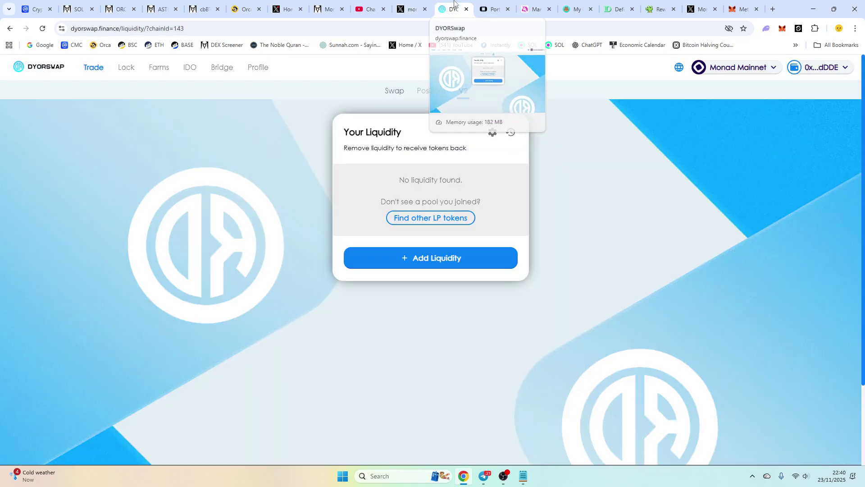
Step: Pass through Portal Bridge, Uniswap and PancakeSwap to Defined.fi's Monad trending list, scrolled up to WMON
left_click(495, 7)
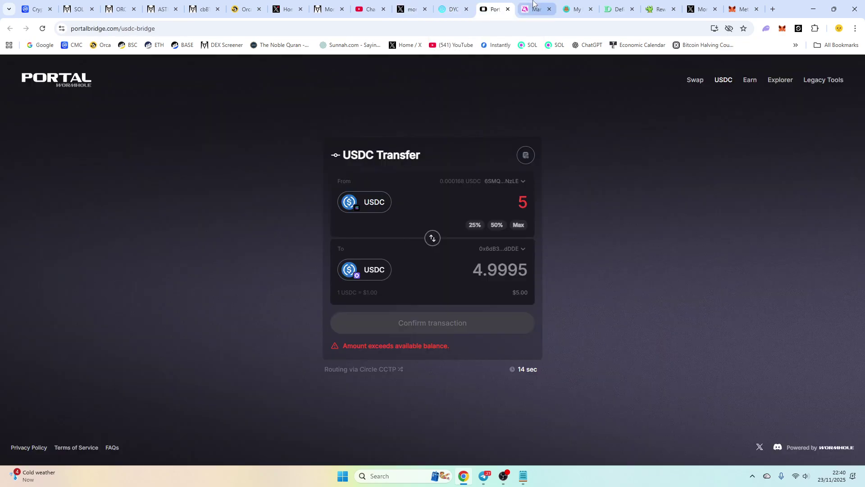
left_click(532, 4)
left_click(581, 3)
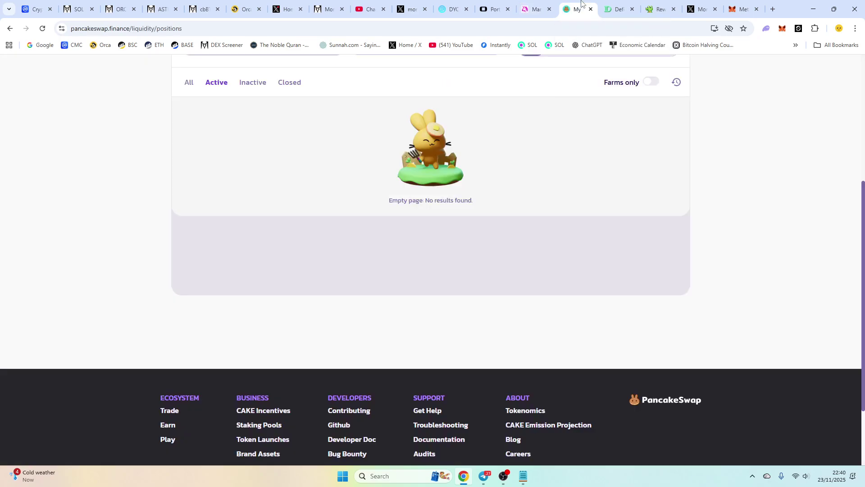
left_click(617, 8)
scroll(538, 323, "up", 5)
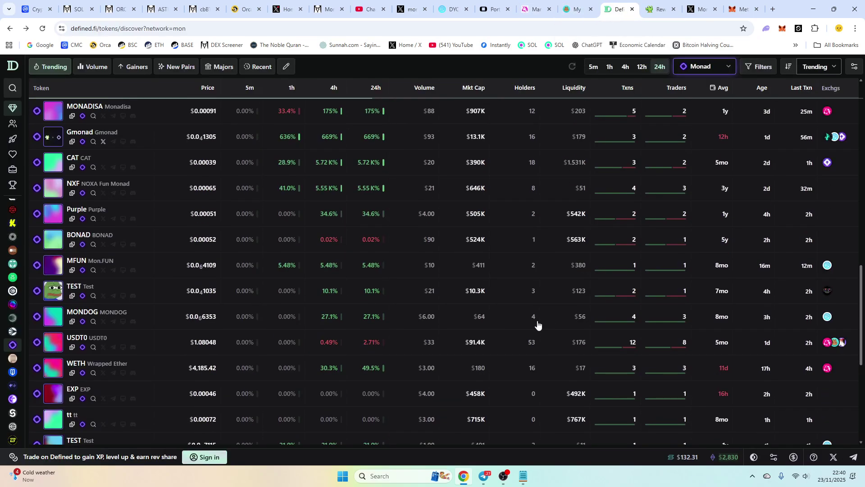
scroll(538, 323, "up", 10)
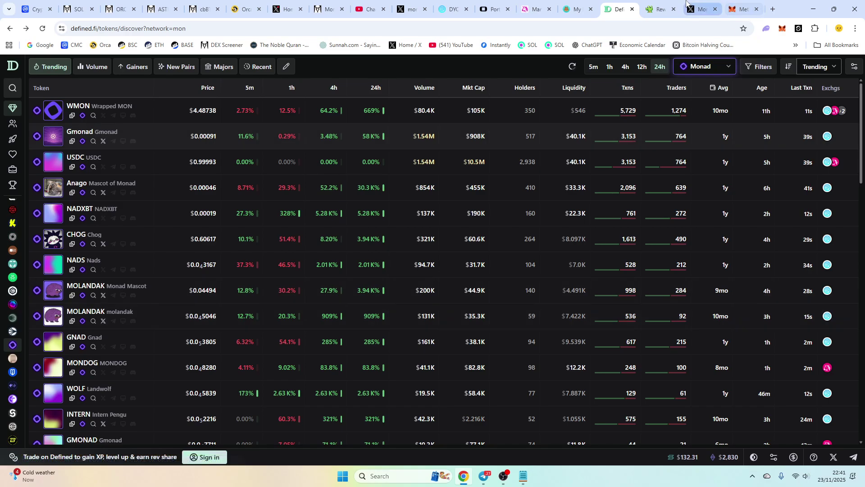
Step: Switch GMGN's chain from BSC to Monad to show the Monad Trenches board
left_click(658, 3)
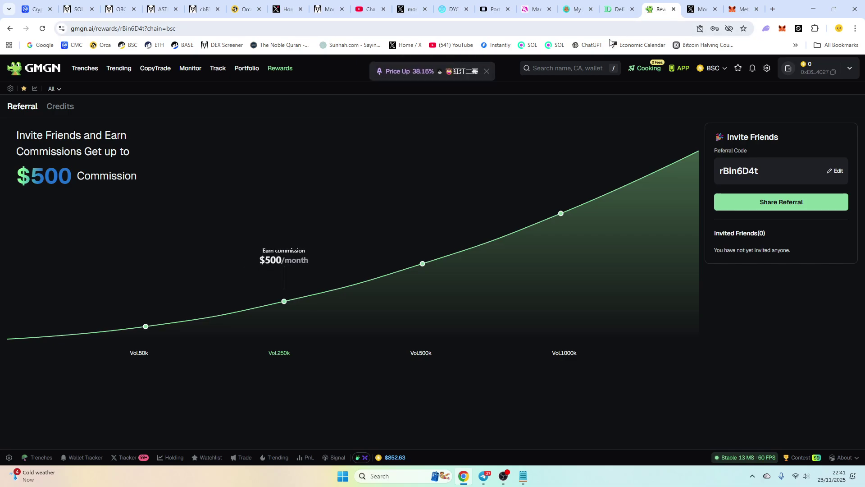
left_click(714, 68)
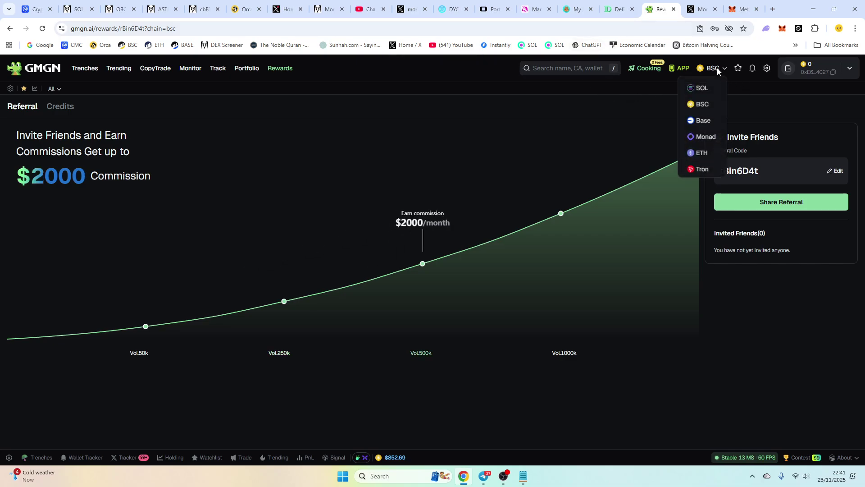
left_click(714, 137)
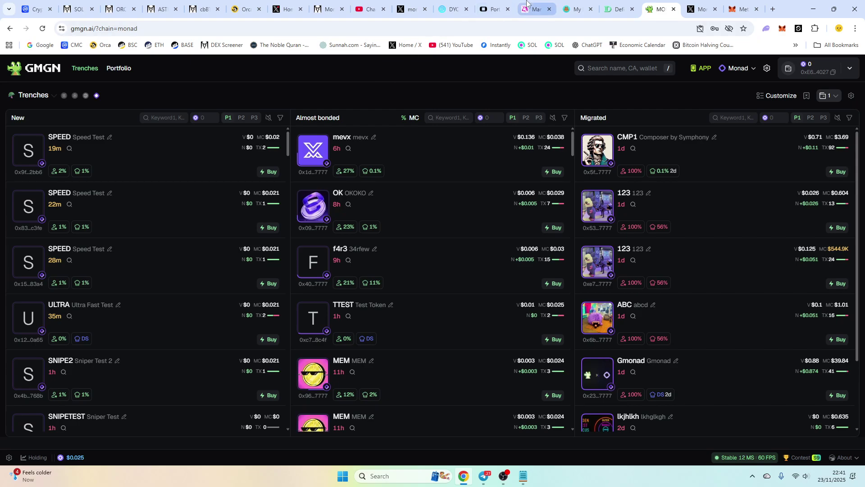
Step: Cycle through Portal Bridge, DYORSwap, X, Uniswap and PancakeSwap, ending on Defined.fi's Monad trending tokens
left_click(504, 2)
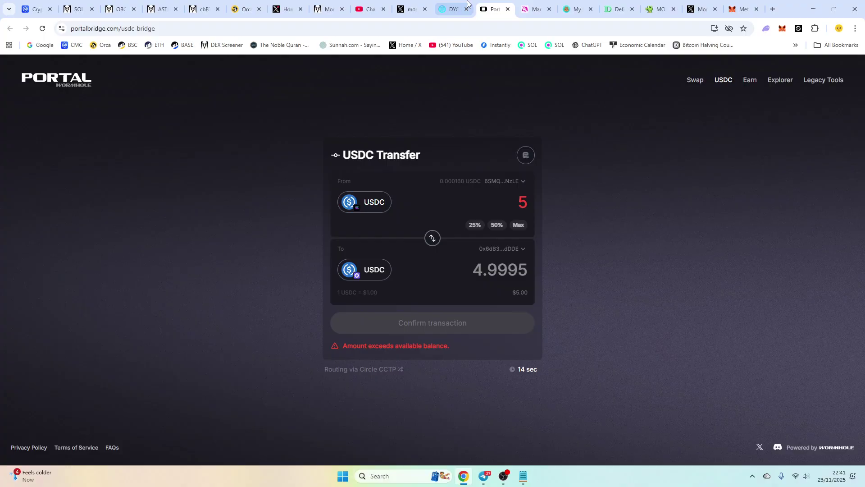
left_click(450, 5)
left_click(425, 3)
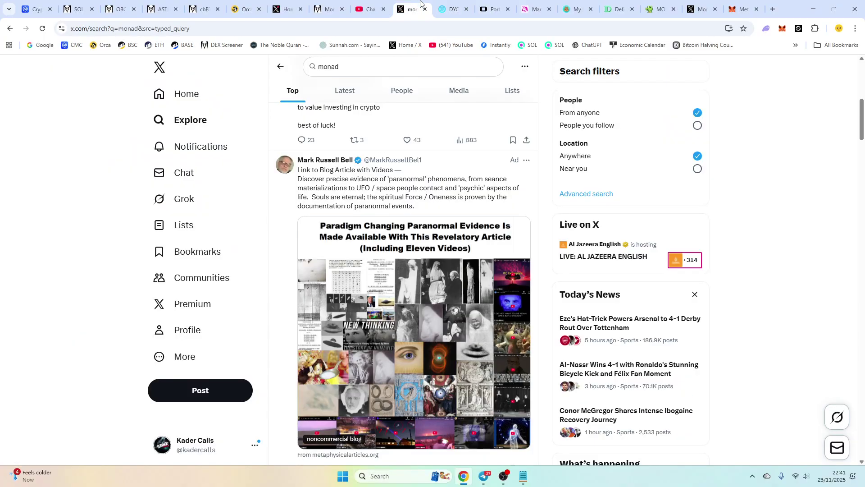
left_click(551, 2)
left_click(580, 3)
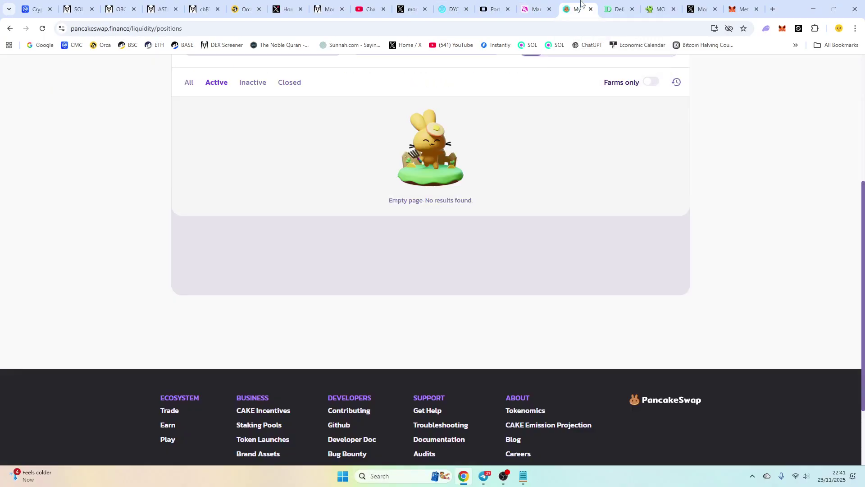
left_click(620, 3)
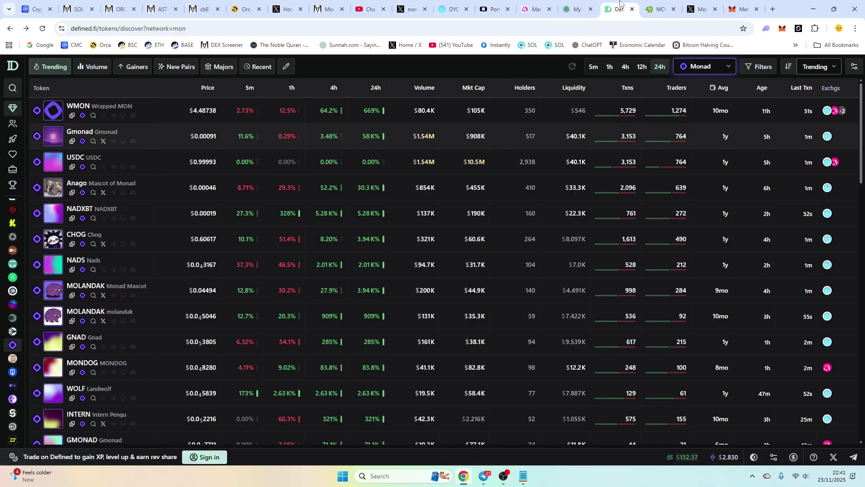